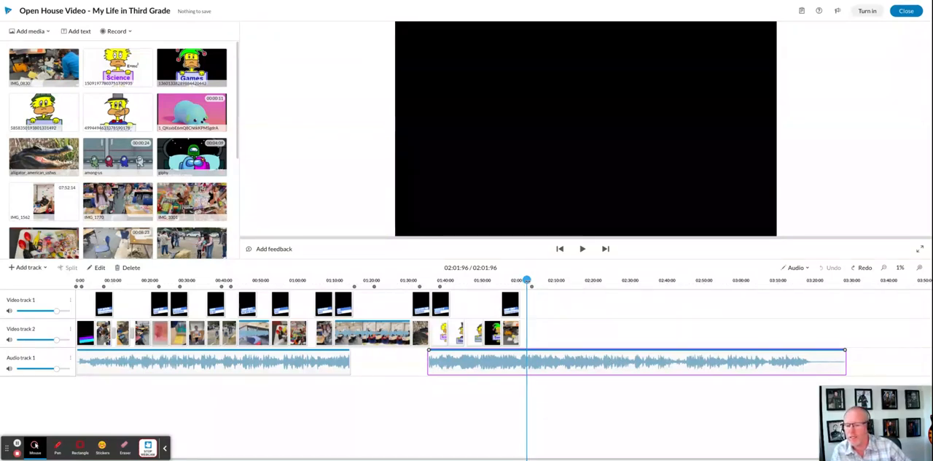
Step: Replay the ending, then shorten the second song clip from its right end
{"action": "left_click_drag", "start_coordinate": [527, 280], "coordinate": [508, 280]}
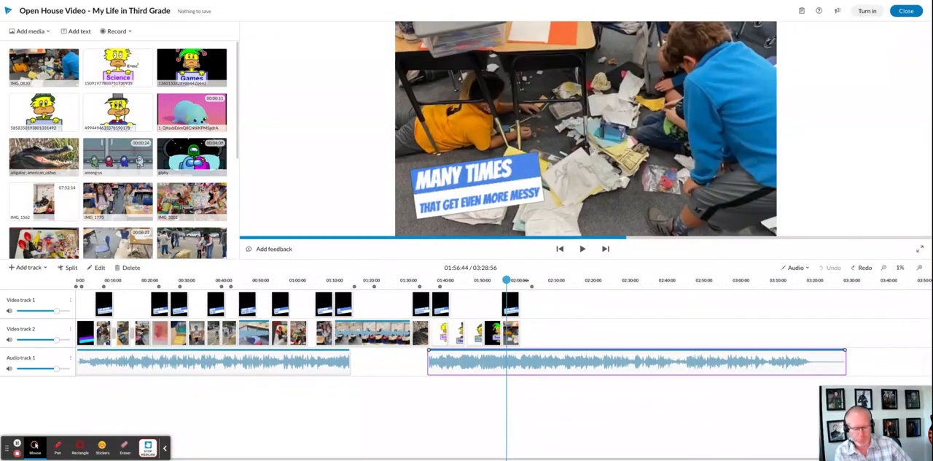
{"action": "key", "text": "space"}
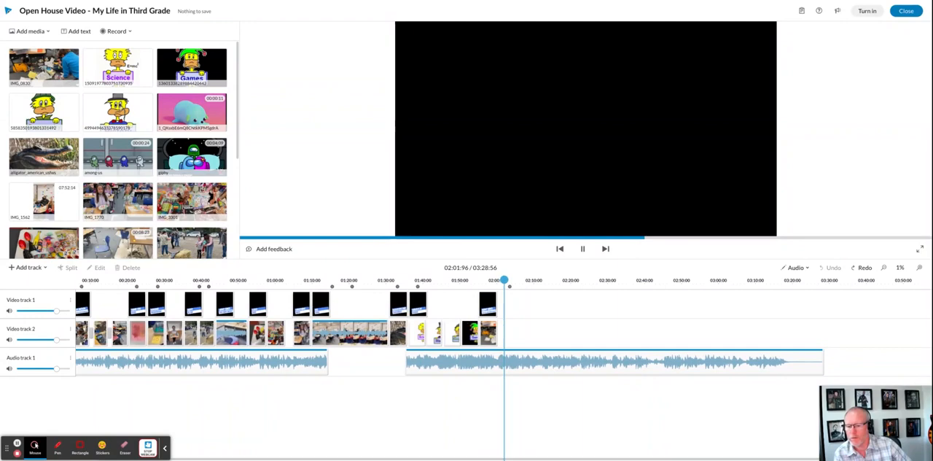
{"action": "key", "text": "space"}
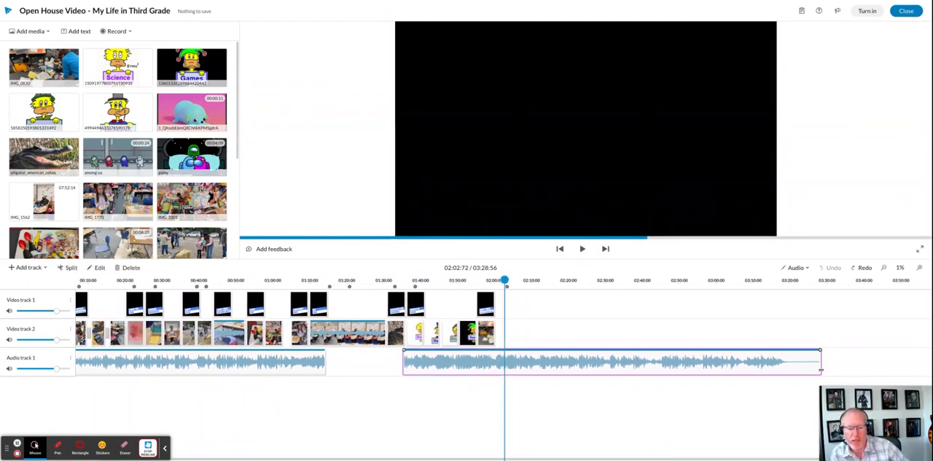
{"action": "left_click_drag", "start_coordinate": [821, 362], "coordinate": [503, 357]}
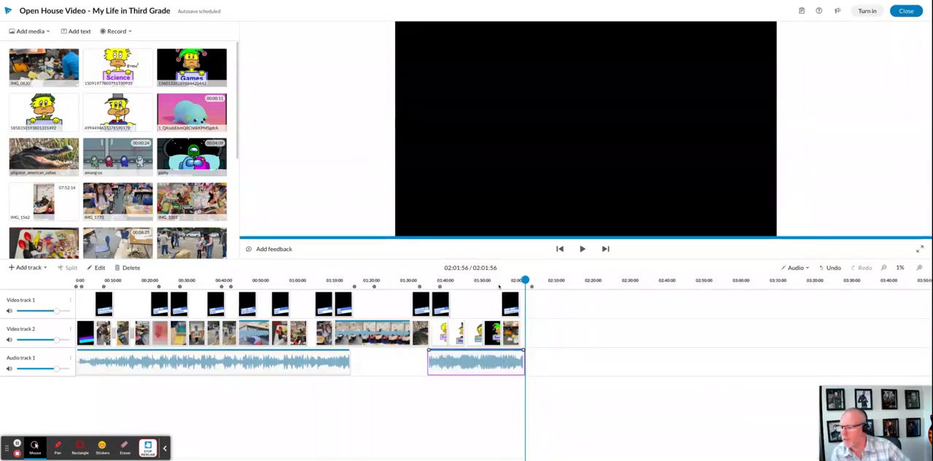
Step: Trim the second song's end exactly to the video's end (project 02:00:28) and replay the ending
{"action": "key", "text": "space"}
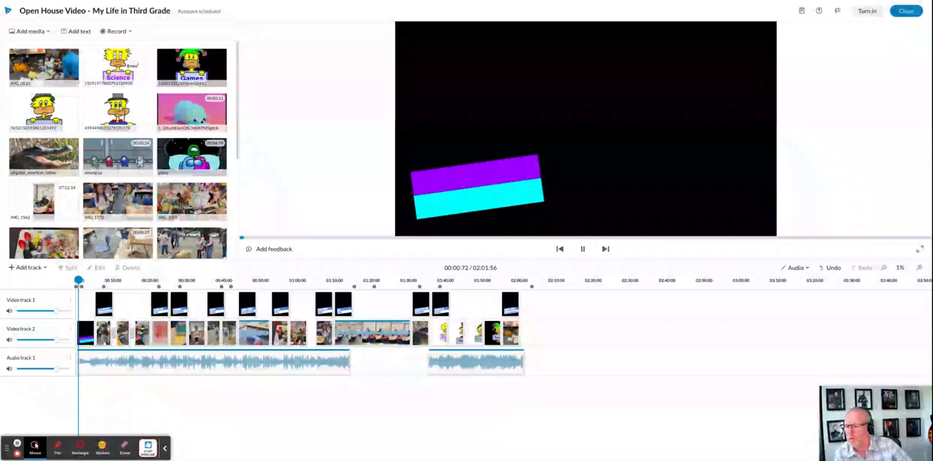
{"action": "left_click", "coordinate": [506, 280]}
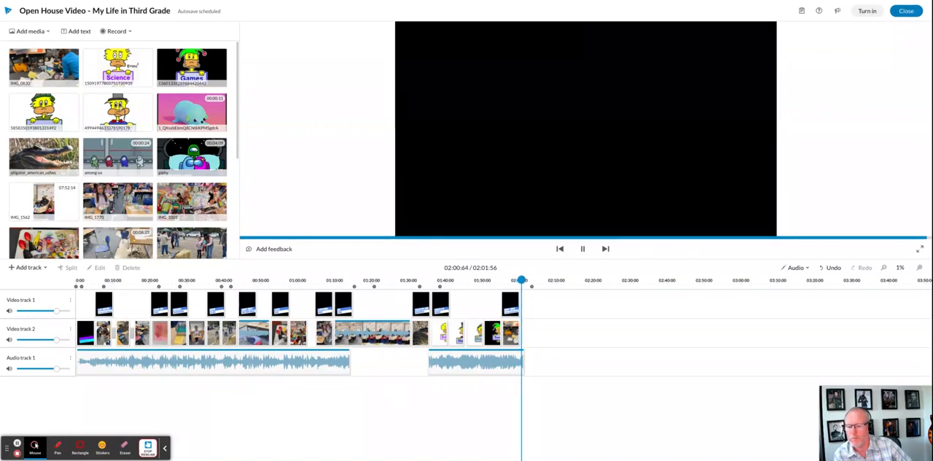
{"action": "left_click", "coordinate": [516, 361]}
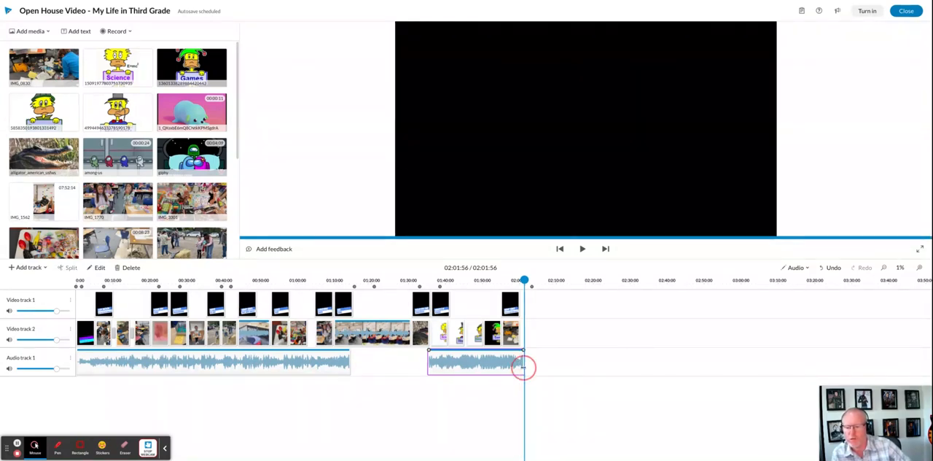
{"action": "left_click_drag", "start_coordinate": [523, 364], "coordinate": [519, 367]}
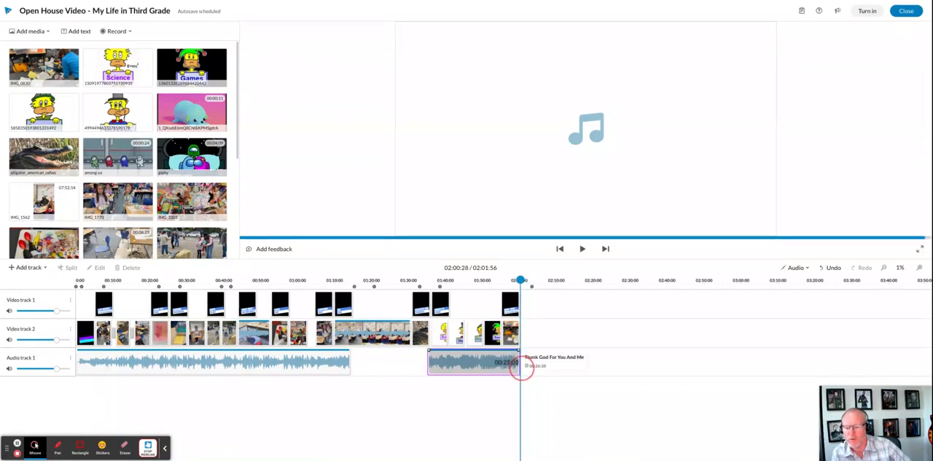
{"action": "left_click_drag", "start_coordinate": [523, 368], "coordinate": [519, 368]}
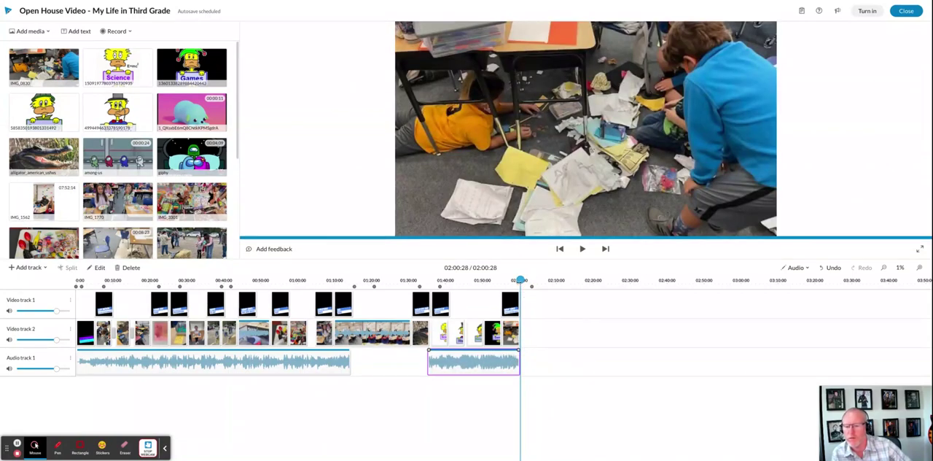
{"action": "left_click_drag", "start_coordinate": [520, 280], "coordinate": [502, 280]}
{"action": "key", "text": "space"}
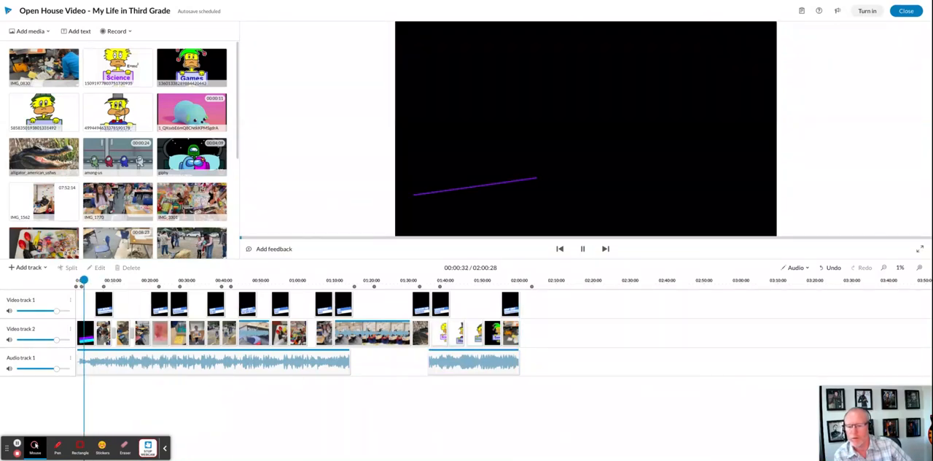
{"action": "left_click", "coordinate": [474, 360]}
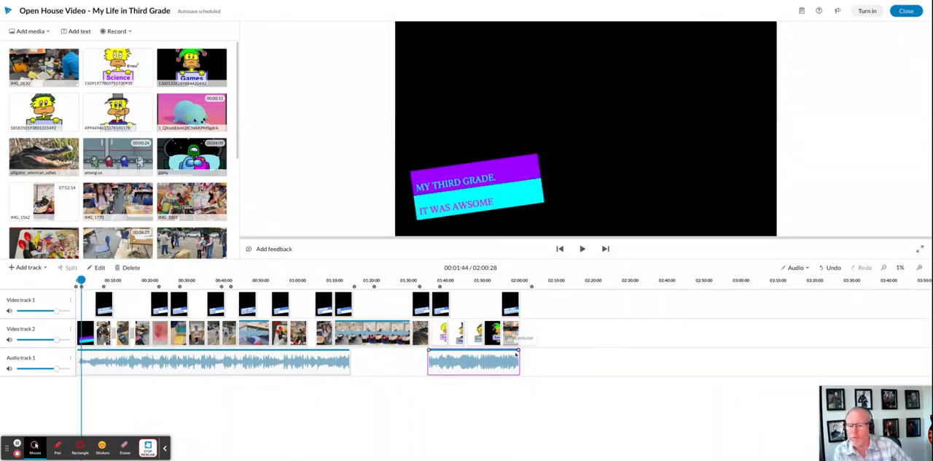
{"action": "left_click", "coordinate": [795, 267]}
{"action": "left_click", "coordinate": [800, 282]}
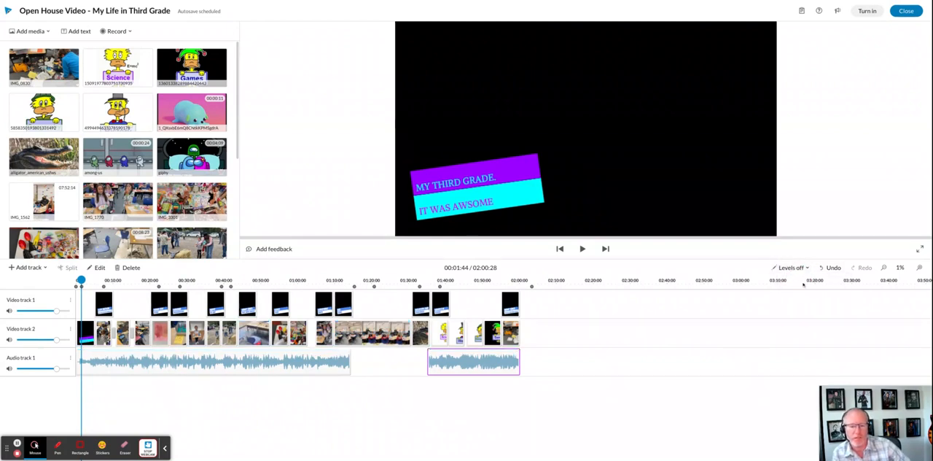
{"action": "left_click", "coordinate": [792, 271]}
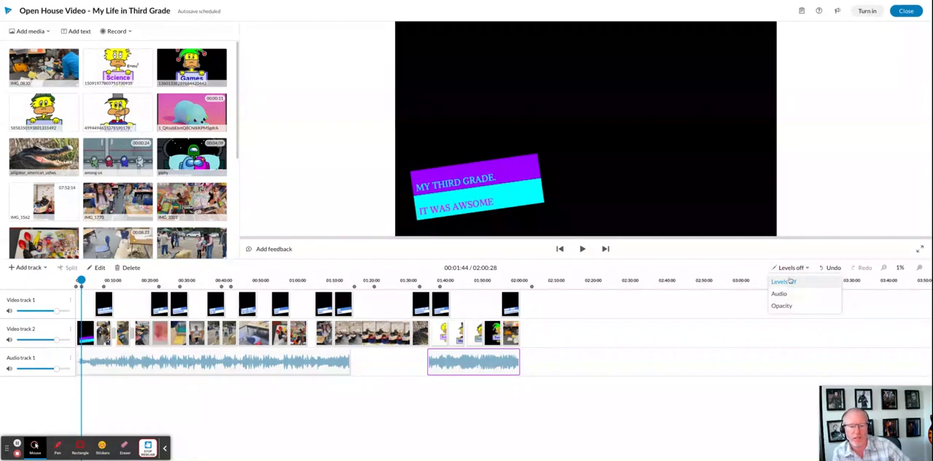
{"action": "left_click", "coordinate": [780, 293]}
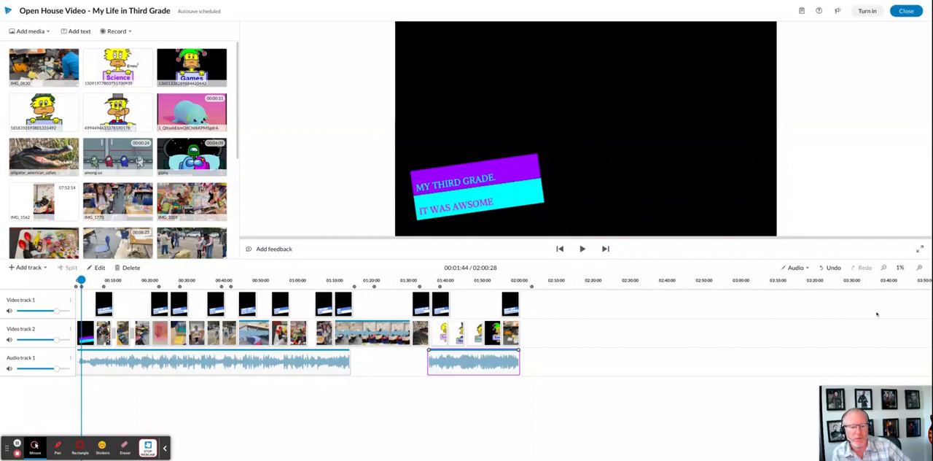
Step: Pull the second song's final volume keyframe down into a fade-out and replay the ending from 01:54:44
{"action": "left_click", "coordinate": [921, 268]}
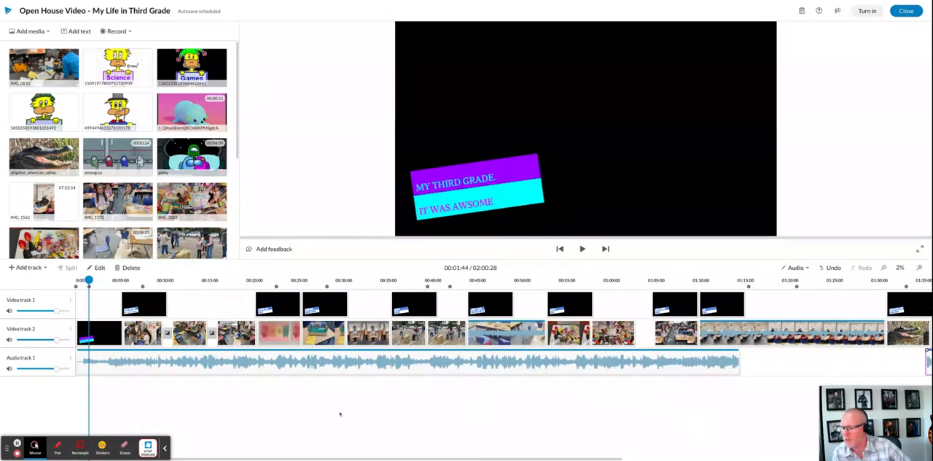
{"action": "left_click_drag", "start_coordinate": [331, 458], "coordinate": [423, 458]}
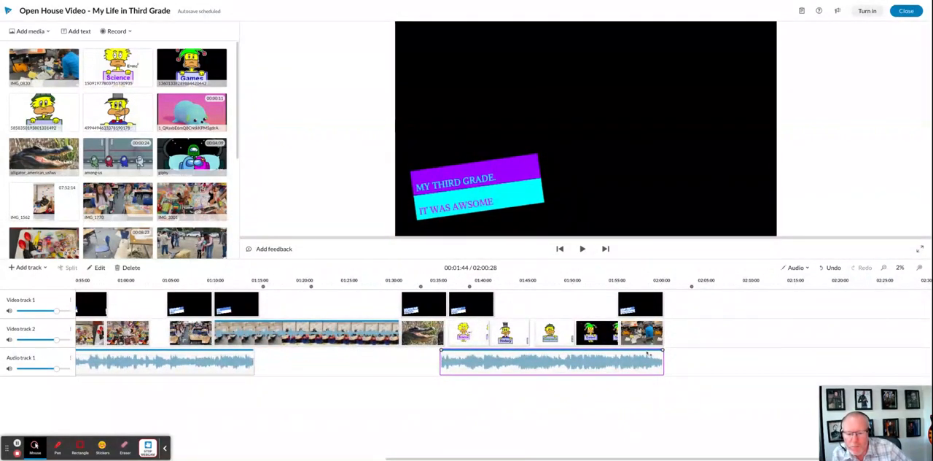
{"action": "mouse_move", "coordinate": [662, 350]}
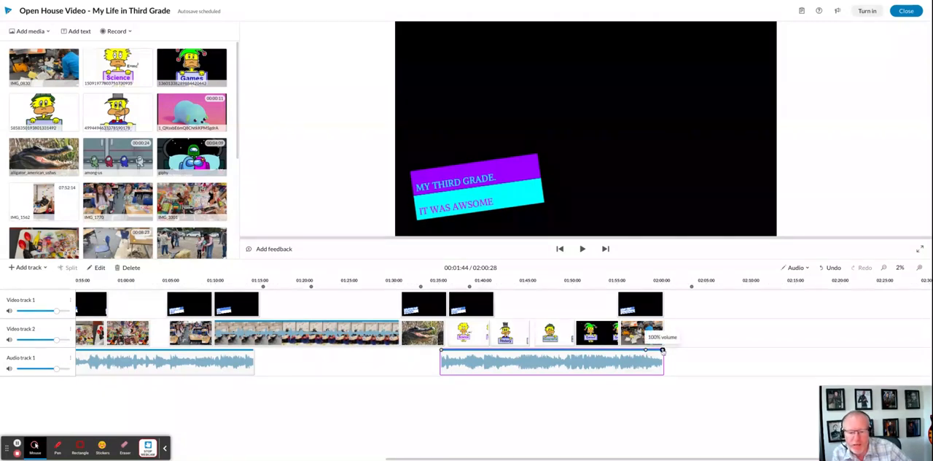
{"action": "left_click_drag", "start_coordinate": [663, 350], "coordinate": [662, 373]}
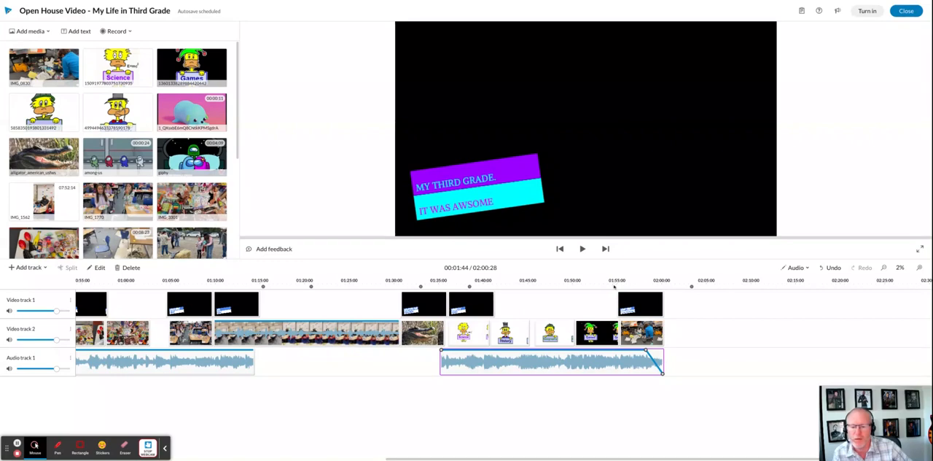
{"action": "left_click", "coordinate": [613, 282]}
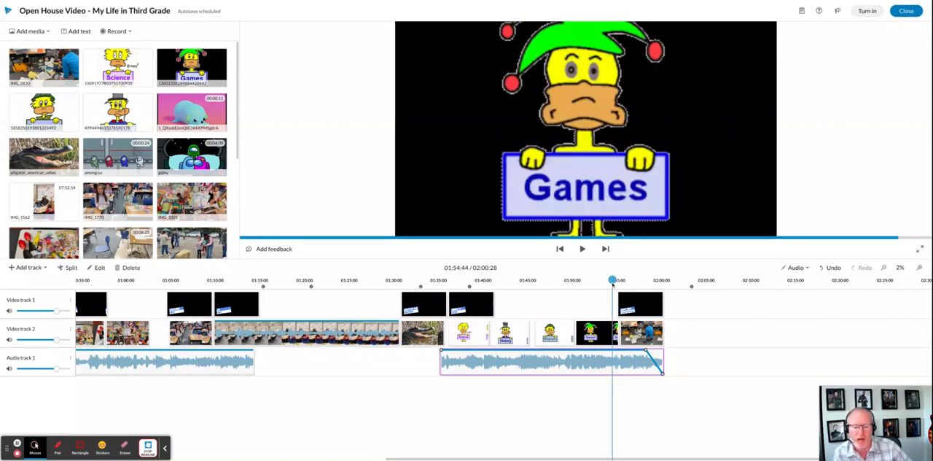
{"action": "key", "text": "space"}
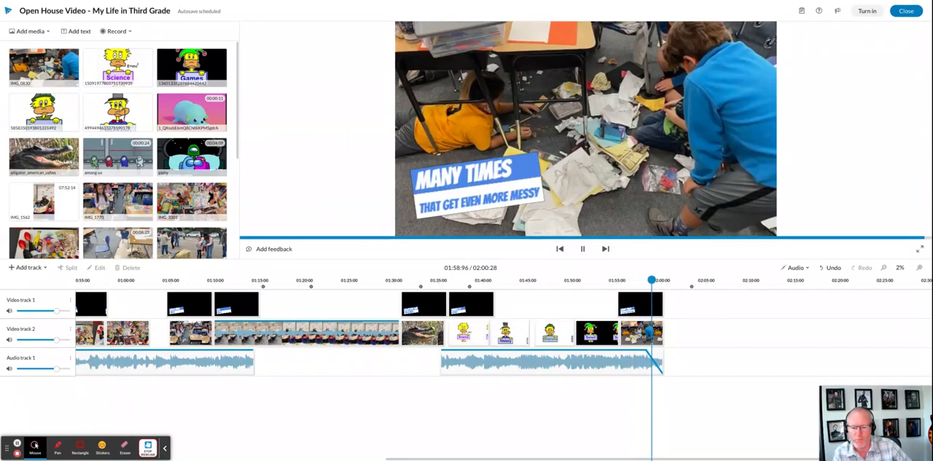
{"action": "left_click", "coordinate": [547, 362]}
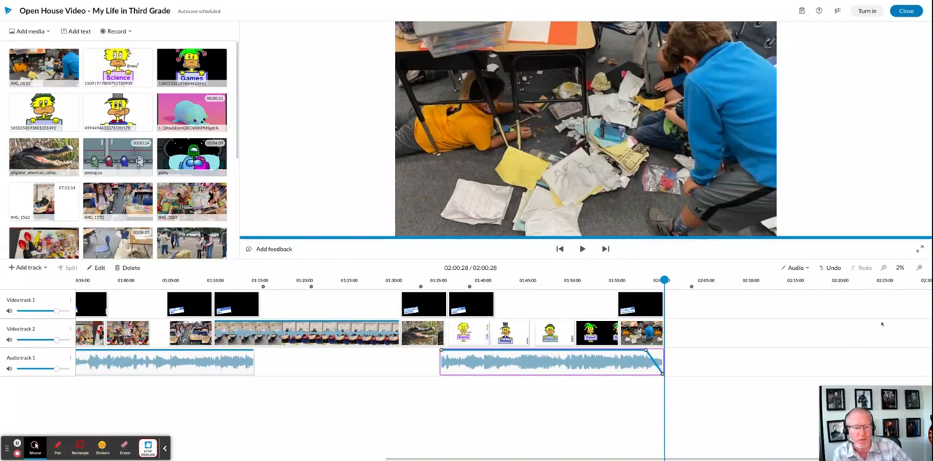
Step: Zoom into the ending and trim the second song's end slightly shorter, replaying from about 01:55
{"action": "left_click", "coordinate": [920, 268]}
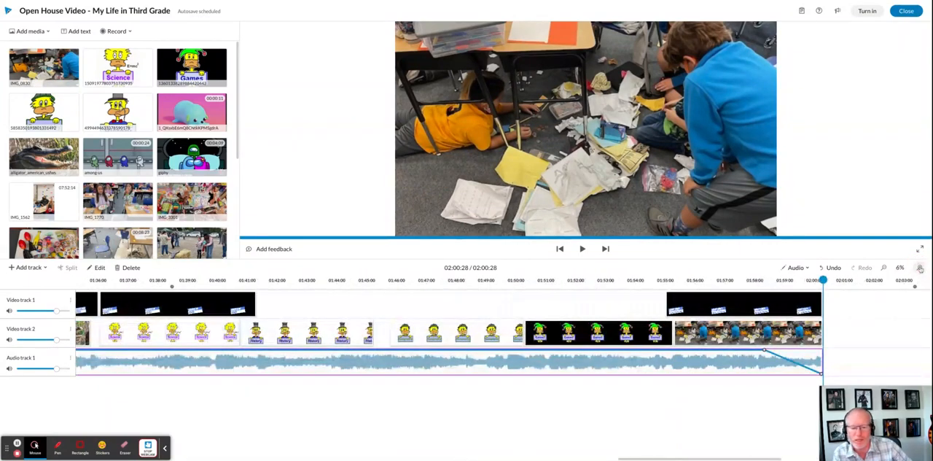
{"action": "left_click", "coordinate": [920, 268]}
{"action": "left_click", "coordinate": [920, 268]}
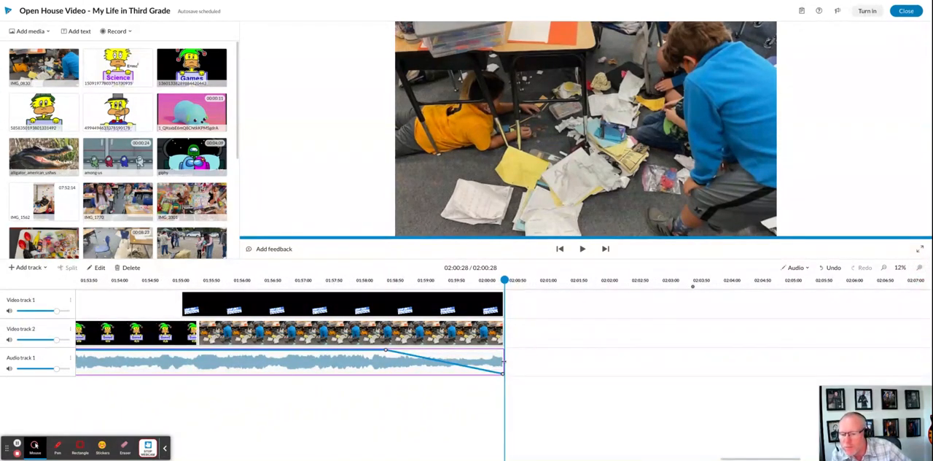
{"action": "left_click_drag", "start_coordinate": [503, 361], "coordinate": [515, 363]}
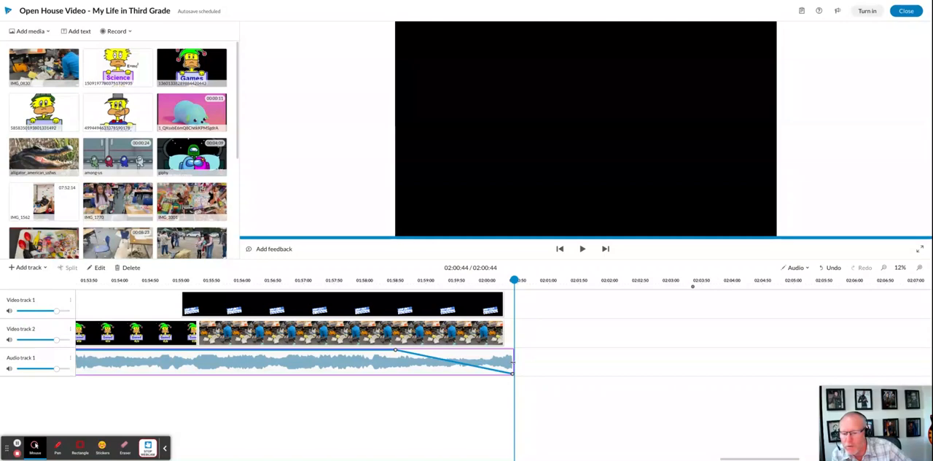
{"action": "left_click_drag", "start_coordinate": [513, 362], "coordinate": [495, 361]}
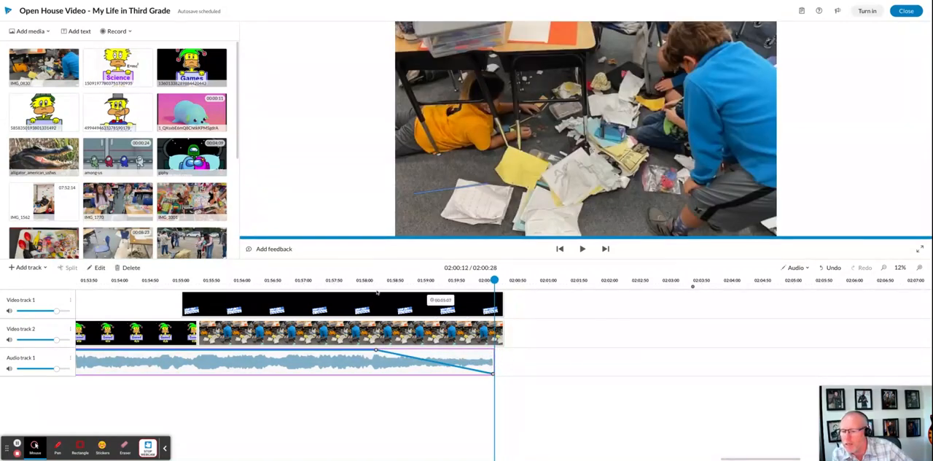
{"action": "left_click", "coordinate": [215, 280]}
{"action": "key", "text": "space"}
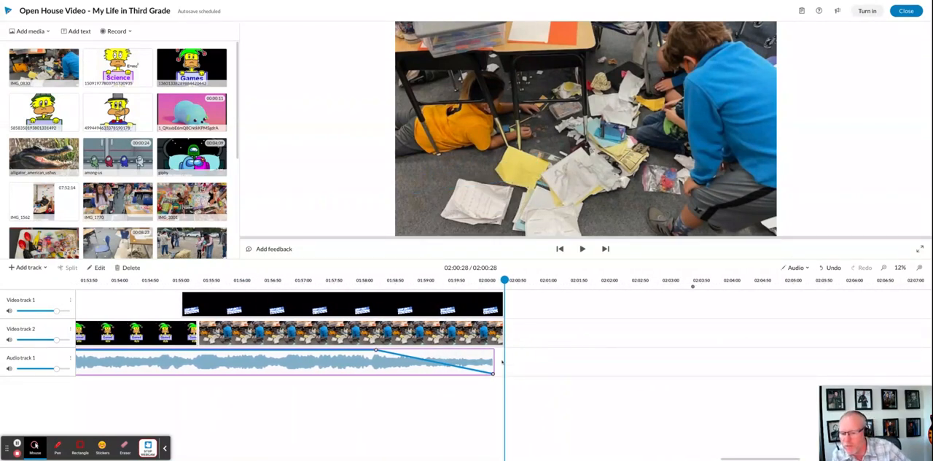
Step: Shorten the song once more to end with the video and replay the final seconds
{"action": "left_click_drag", "start_coordinate": [494, 359], "coordinate": [484, 359]}
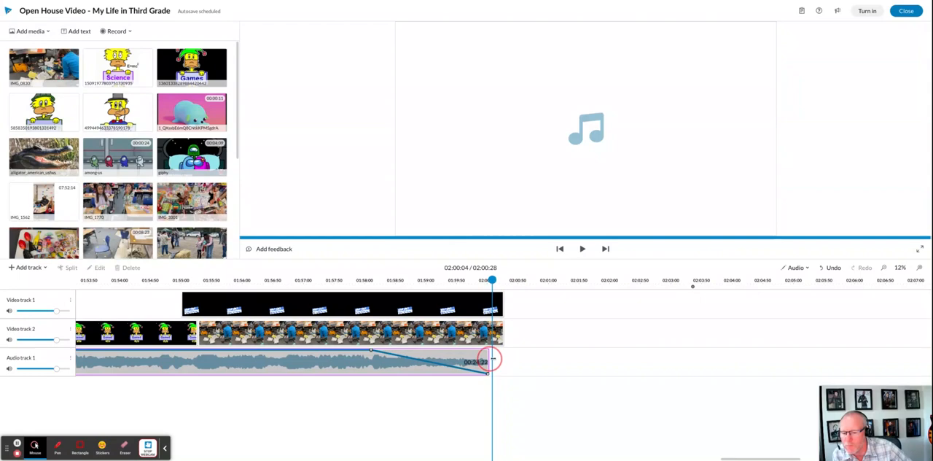
{"action": "left_click", "coordinate": [291, 280]}
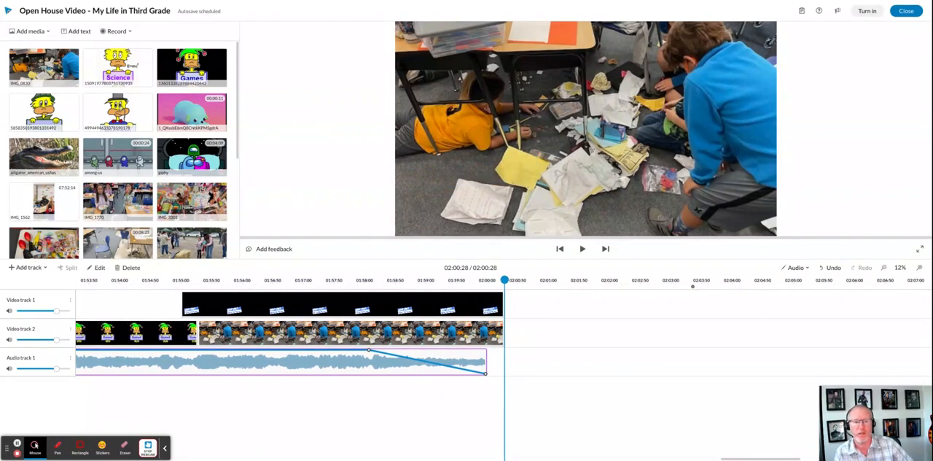
Step: Fit the whole project on the timeline via the Audio levels dropdown
{"action": "left_click", "coordinate": [796, 268]}
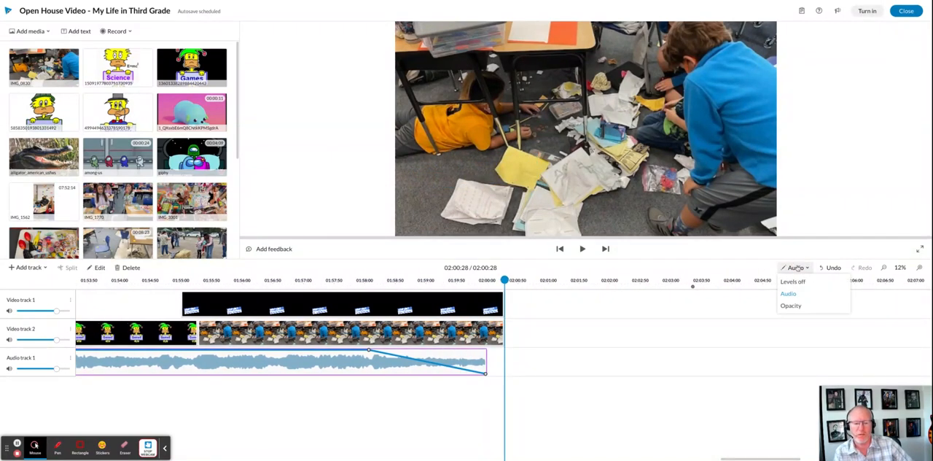
{"action": "left_click", "coordinate": [801, 282]}
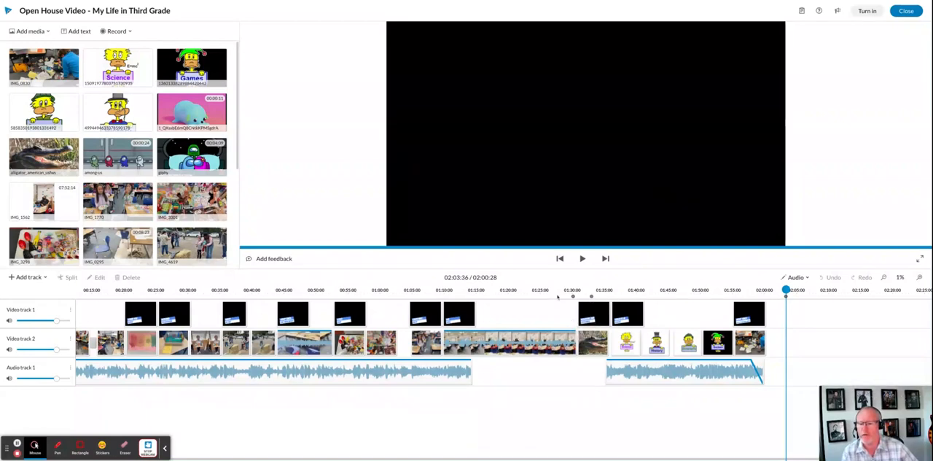
{"action": "left_click", "coordinate": [557, 290]}
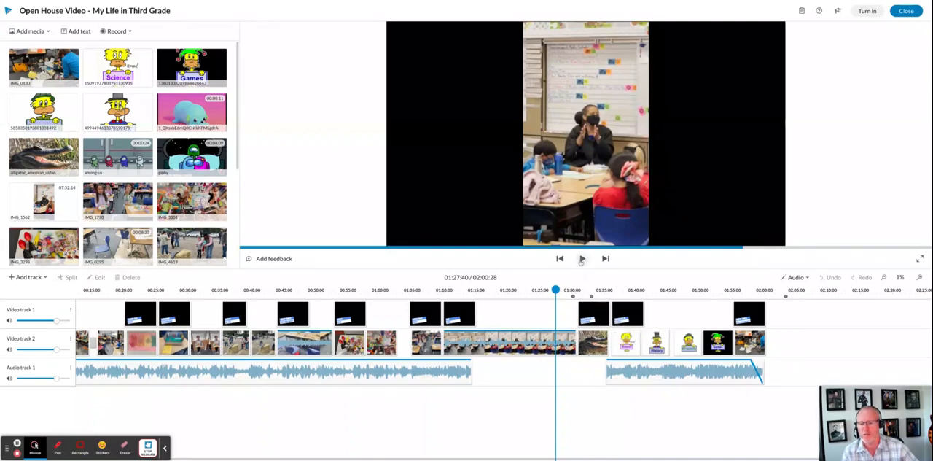
{"action": "left_click", "coordinate": [581, 259]}
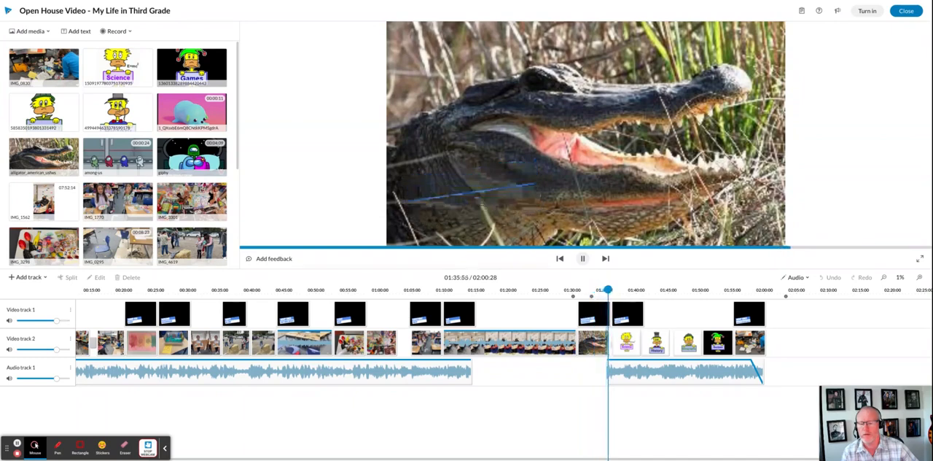
{"action": "key", "text": "space"}
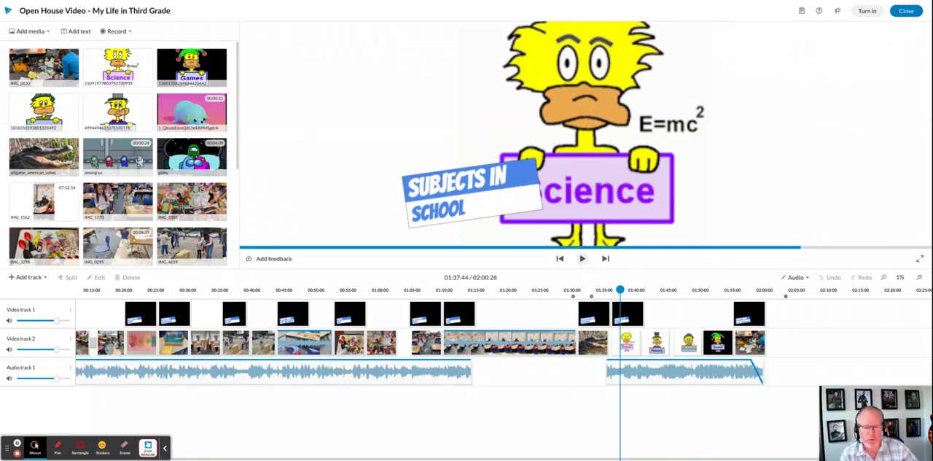
Step: Drag the second song clip left to start where the classroom video ends, then preview to 01:32:72
{"action": "left_click", "coordinate": [607, 371]}
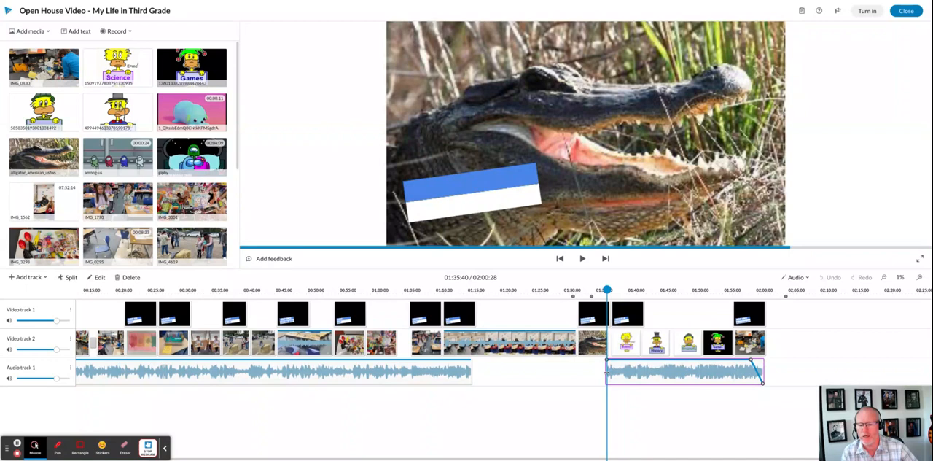
{"action": "left_click_drag", "start_coordinate": [607, 372], "coordinate": [579, 372]}
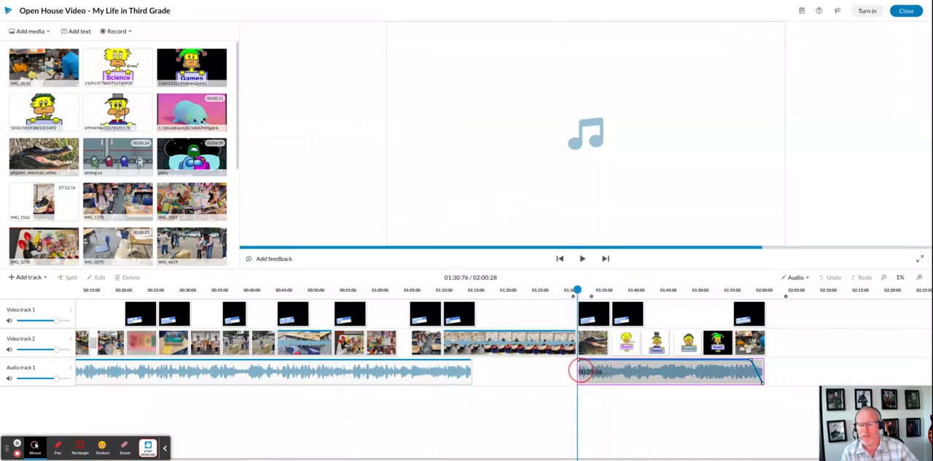
{"action": "left_click_drag", "start_coordinate": [579, 371], "coordinate": [573, 371]}
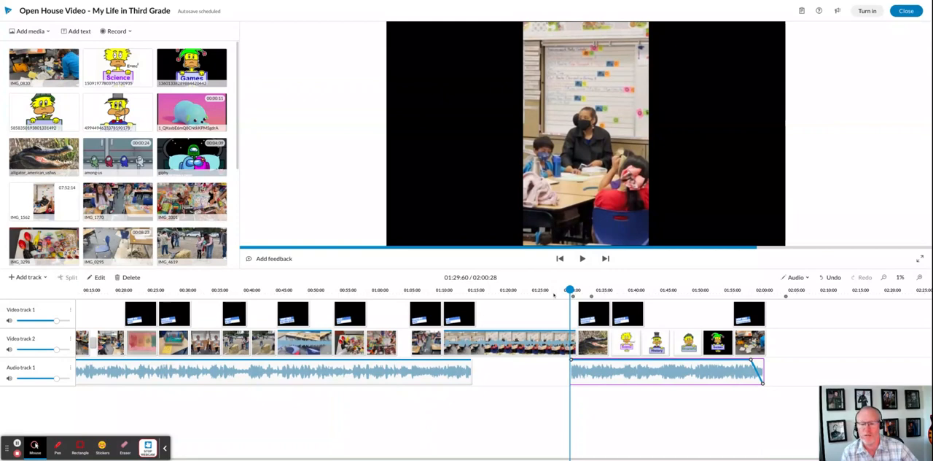
{"action": "left_click", "coordinate": [555, 292]}
{"action": "left_click", "coordinate": [583, 259]}
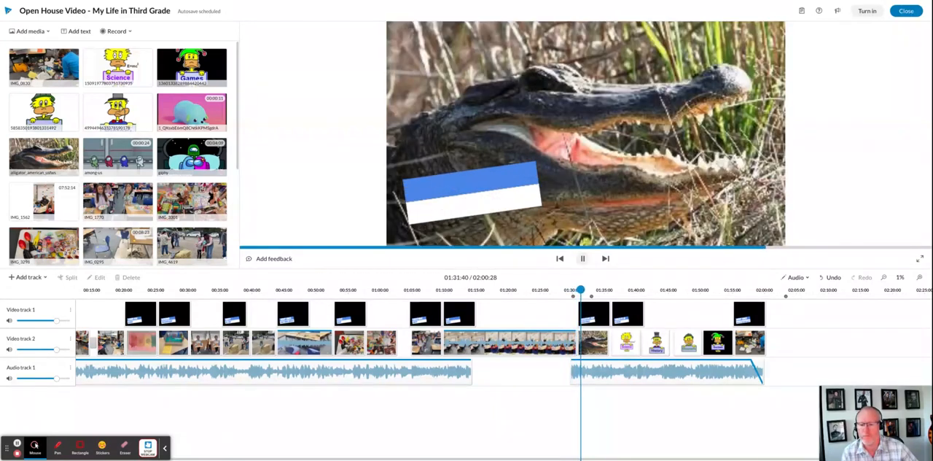
{"action": "left_click", "coordinate": [582, 259]}
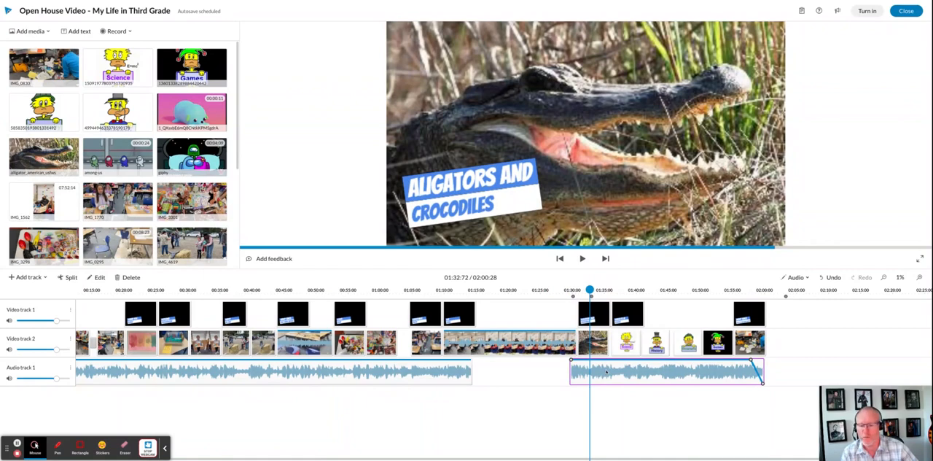
Step: Toggle clip levels off and back on, then drop the second song's first volume point to 0% for a fade-in
{"action": "left_click", "coordinate": [797, 277]}
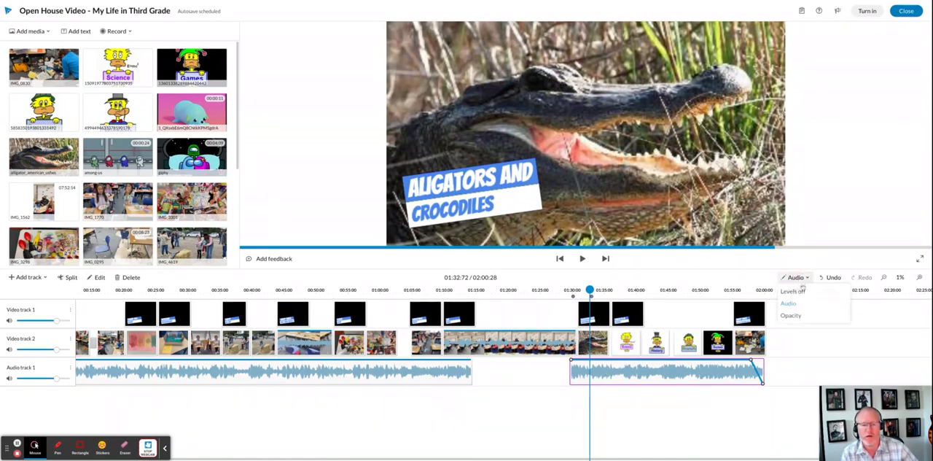
{"action": "left_click", "coordinate": [800, 291]}
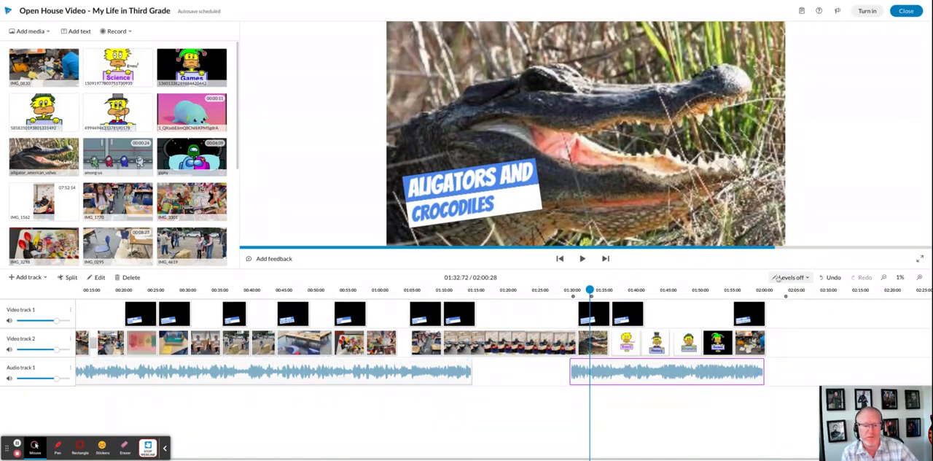
{"action": "left_click", "coordinate": [793, 277]}
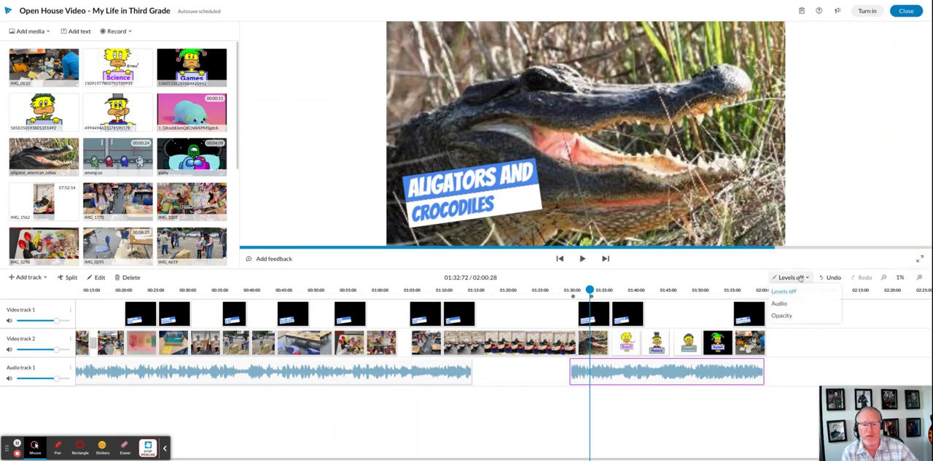
{"action": "left_click", "coordinate": [789, 305]}
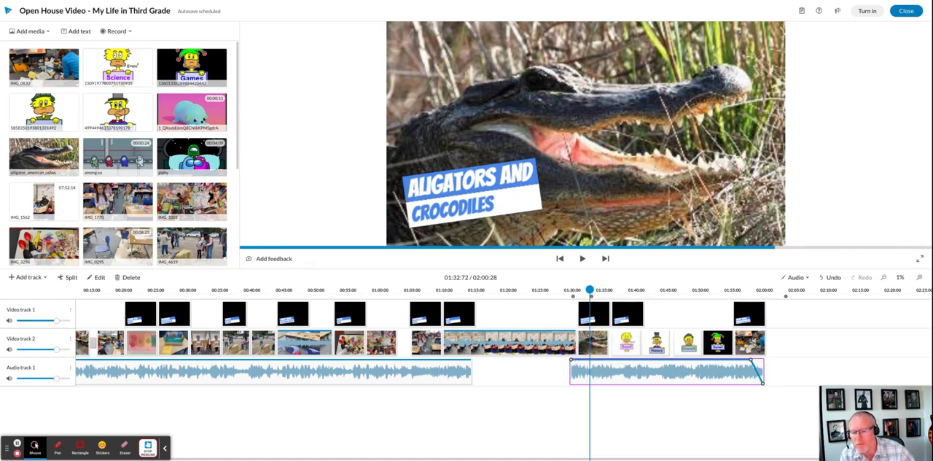
{"action": "mouse_move", "coordinate": [573, 359]}
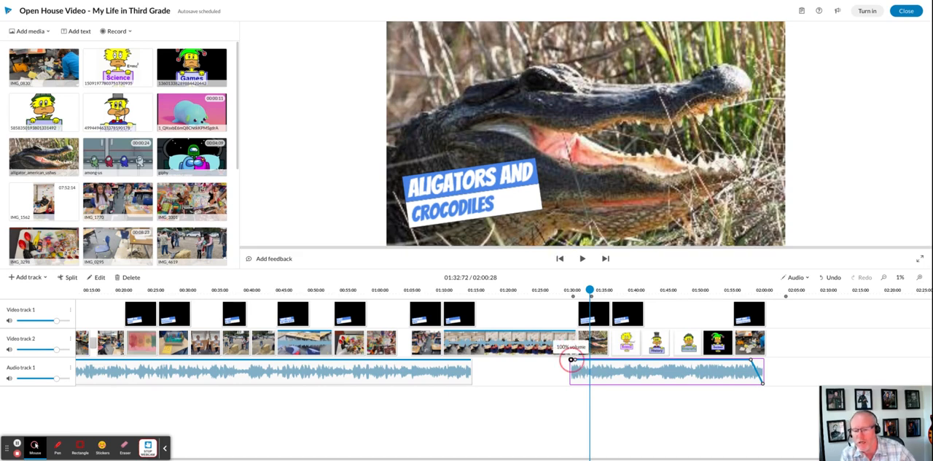
{"action": "left_click_drag", "start_coordinate": [572, 359], "coordinate": [565, 392]}
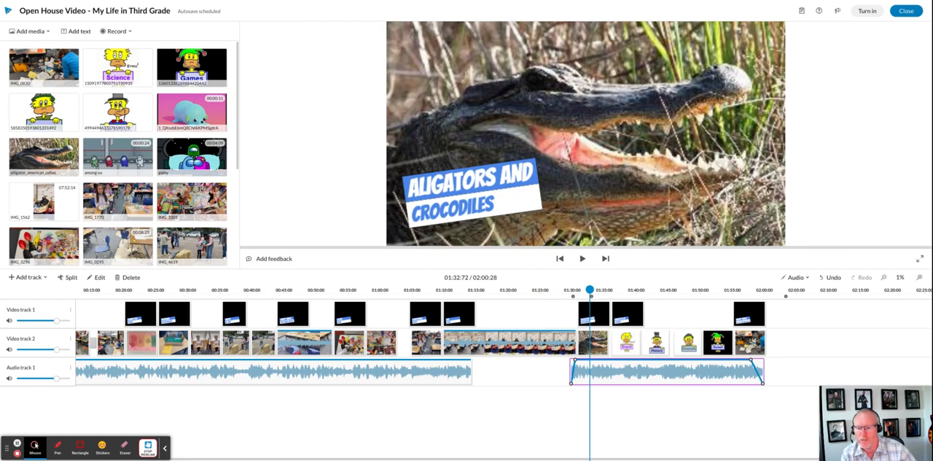
{"action": "left_click_drag", "start_coordinate": [590, 290], "coordinate": [549, 291]}
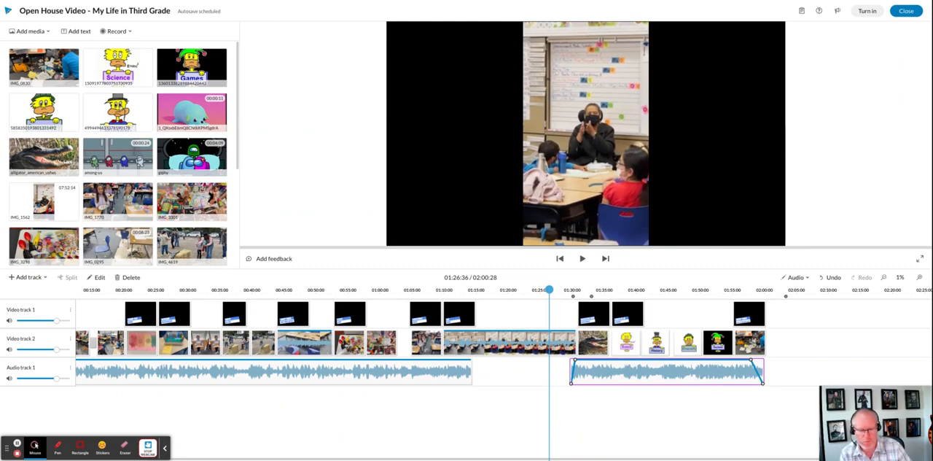
{"action": "left_click", "coordinate": [583, 259]}
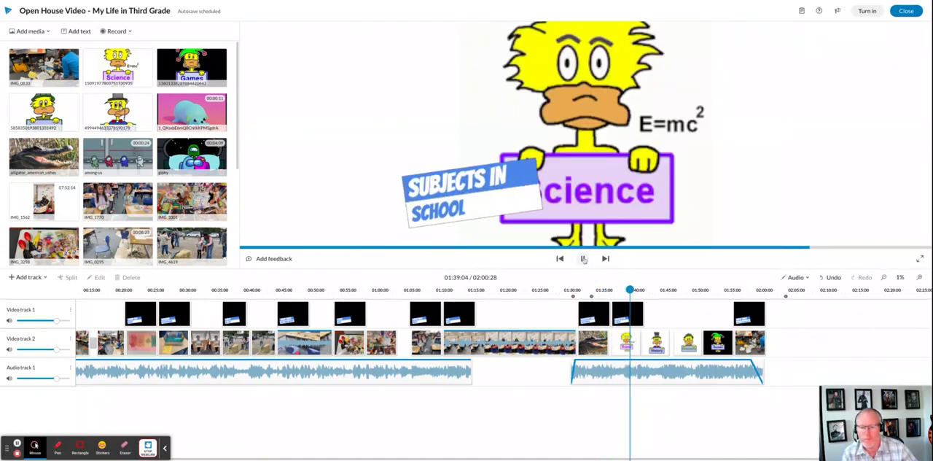
{"action": "left_click", "coordinate": [583, 259]}
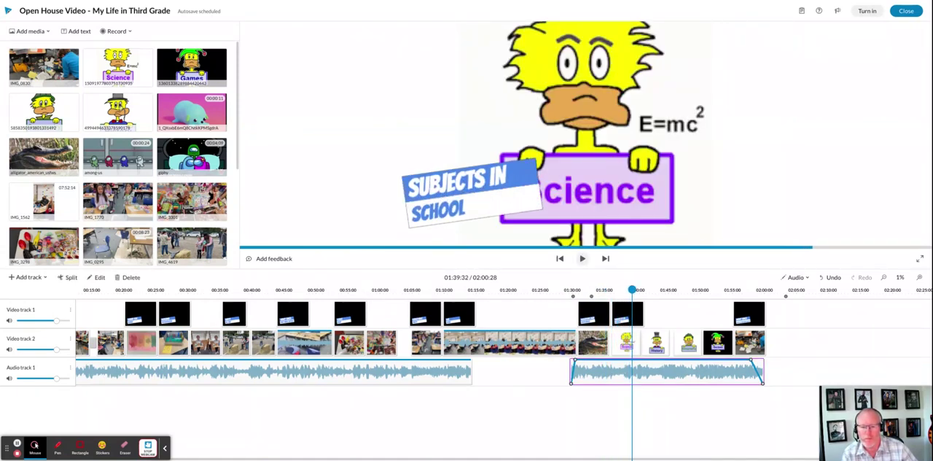
{"action": "left_click", "coordinate": [749, 290]}
{"action": "left_click", "coordinate": [583, 259]}
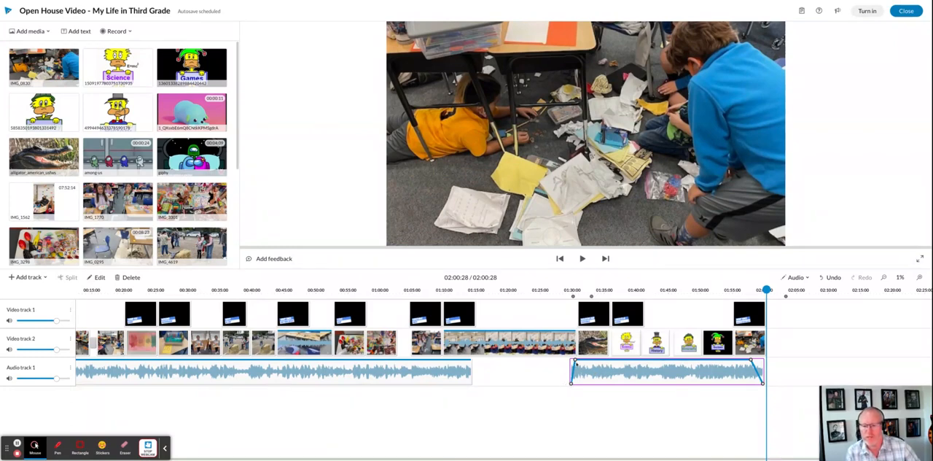
Step: Move the song's first volume keyframe right for a longer fade-in and preview it, pausing at 01:37:16
{"action": "left_click_drag", "start_coordinate": [575, 362], "coordinate": [594, 361]}
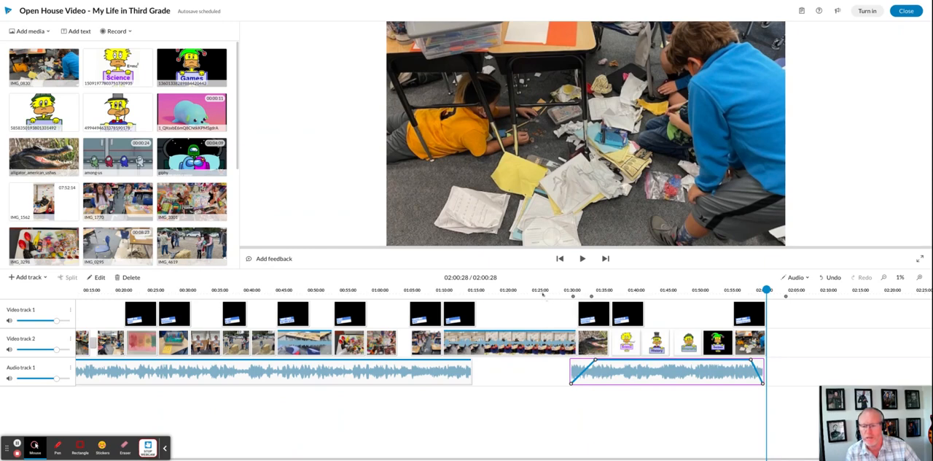
{"action": "left_click", "coordinate": [544, 292]}
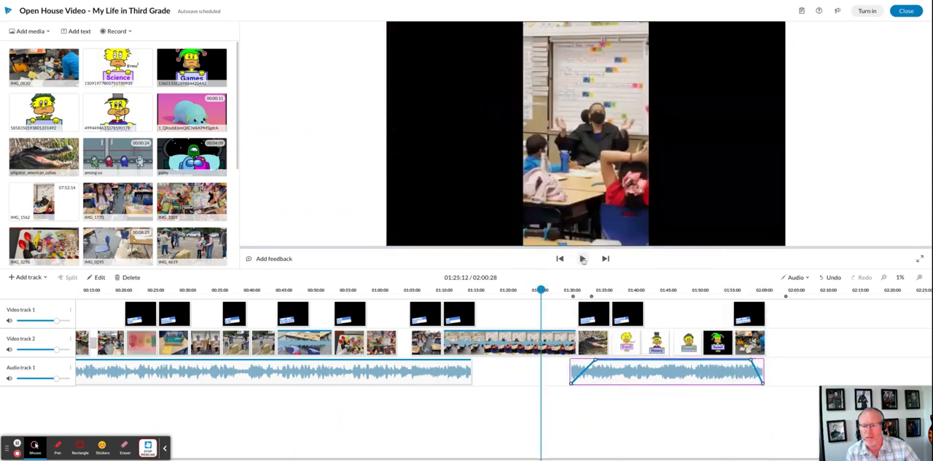
{"action": "left_click", "coordinate": [582, 258]}
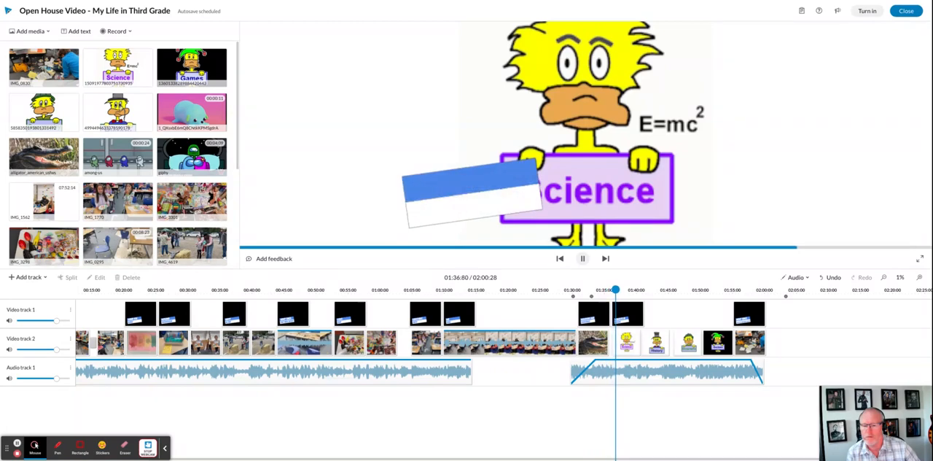
{"action": "left_click", "coordinate": [568, 371]}
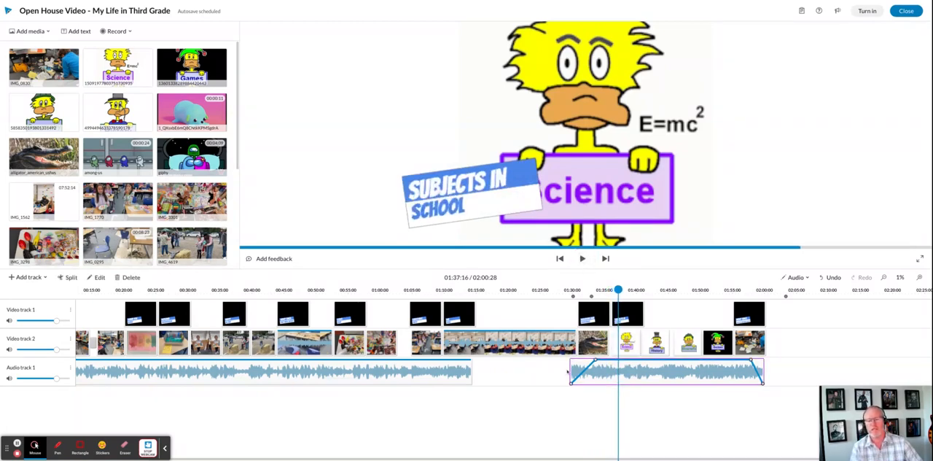